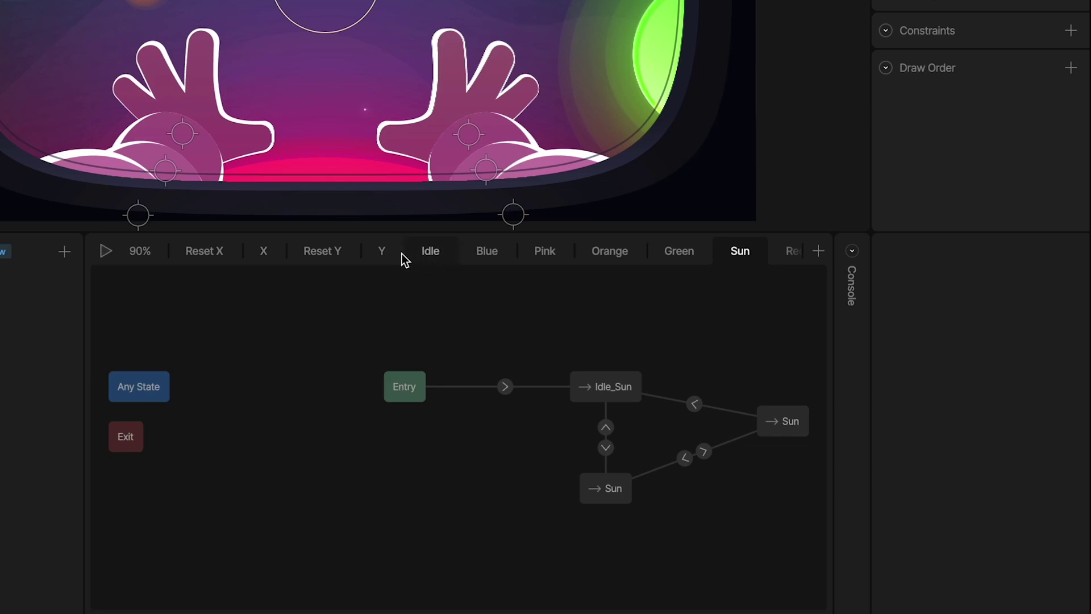
Step: Compare the X and Y layers and inspect the X Blend's numX mix of Left (0) and Right (100)
click(267, 256)
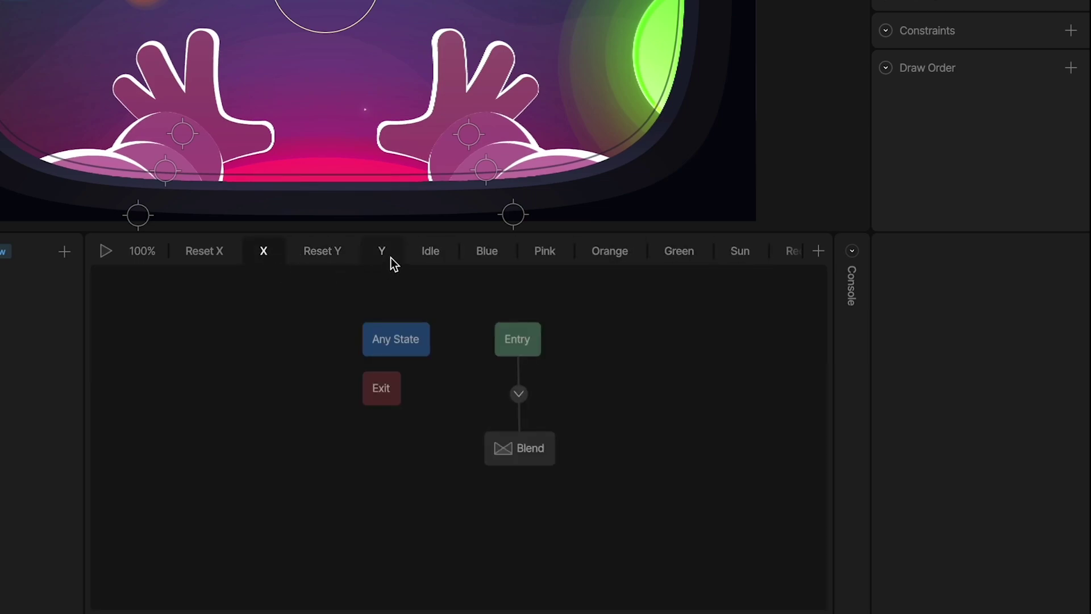
click(390, 257)
click(273, 258)
click(538, 456)
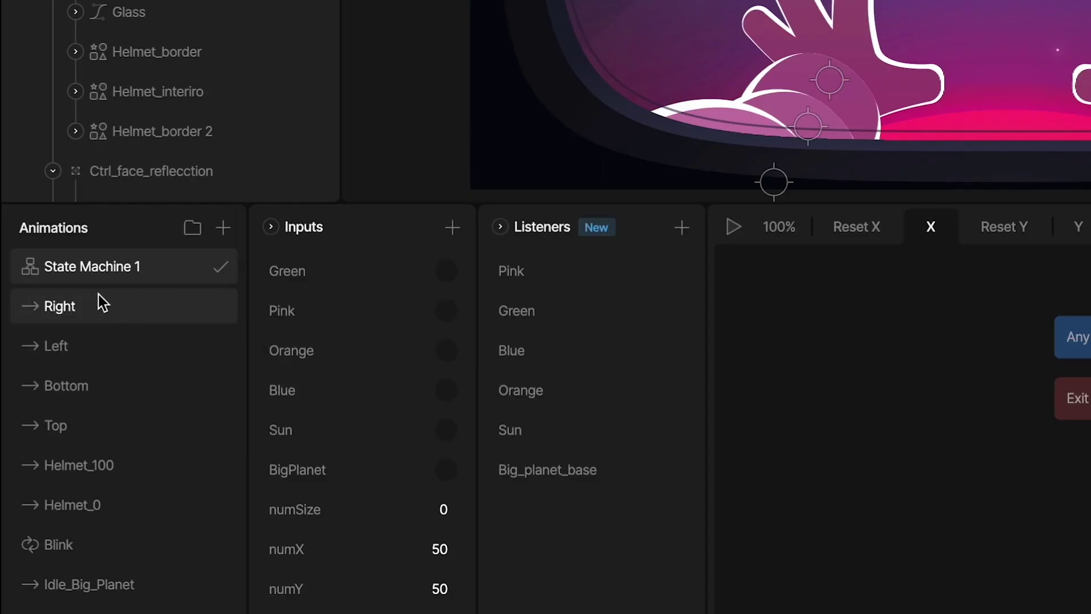
Step: Preview the Left and Right look poses, then show the X Blend mixing Left at 0, Right at 100
click(93, 351)
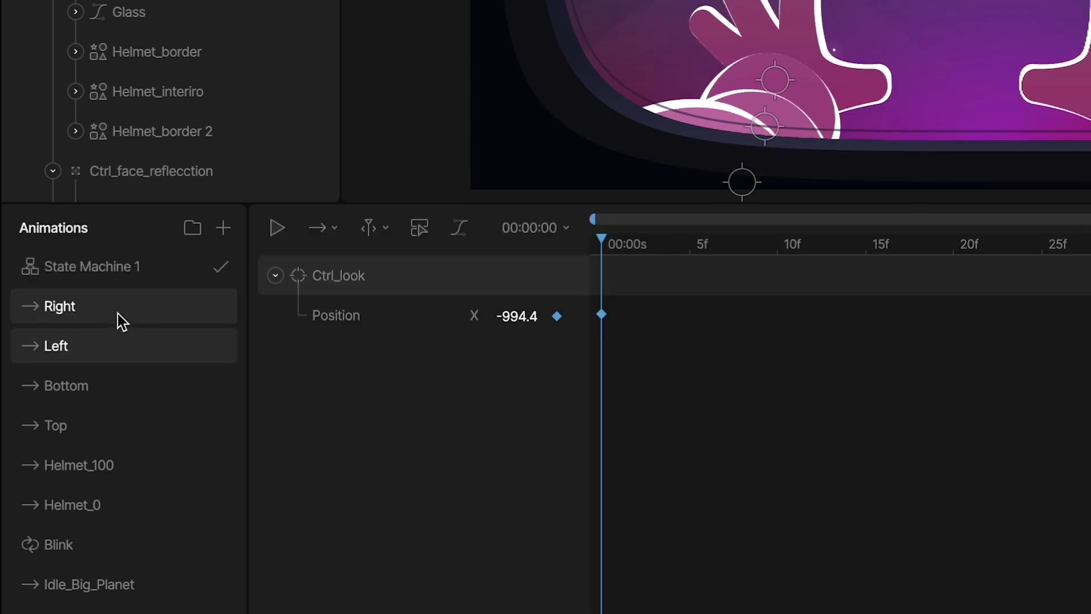
click(117, 314)
click(103, 345)
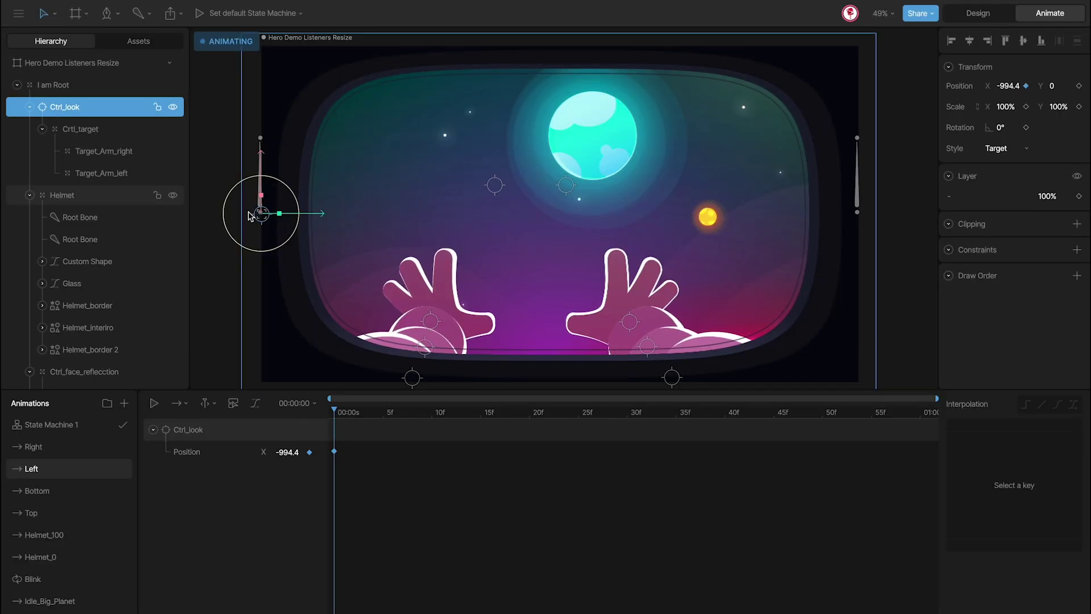
click(84, 446)
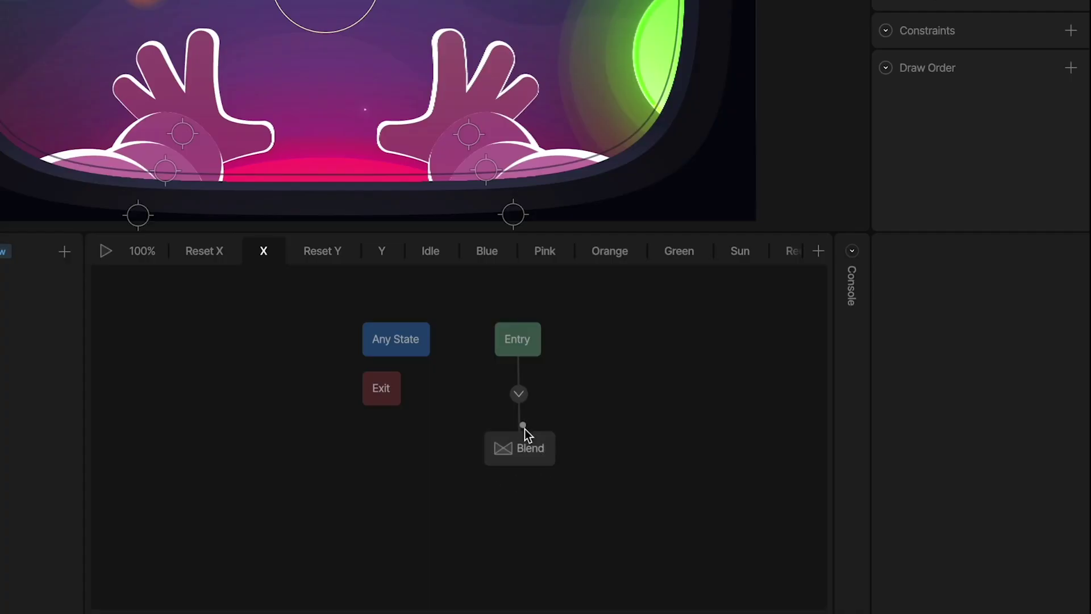
click(534, 449)
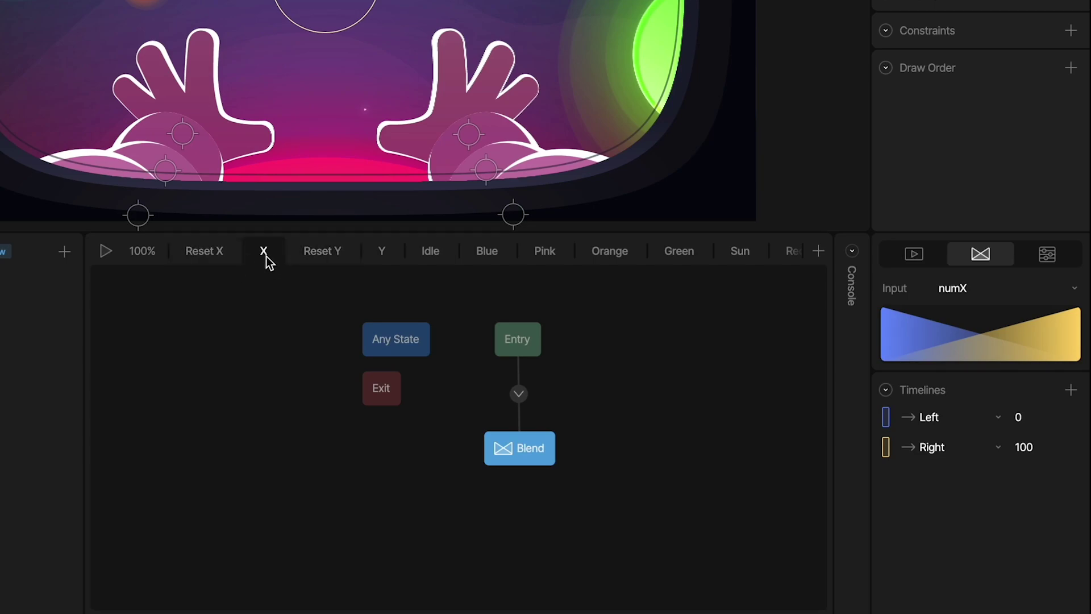
Step: Inspect the Reset X layer, whose entry leads to the Left state
click(206, 258)
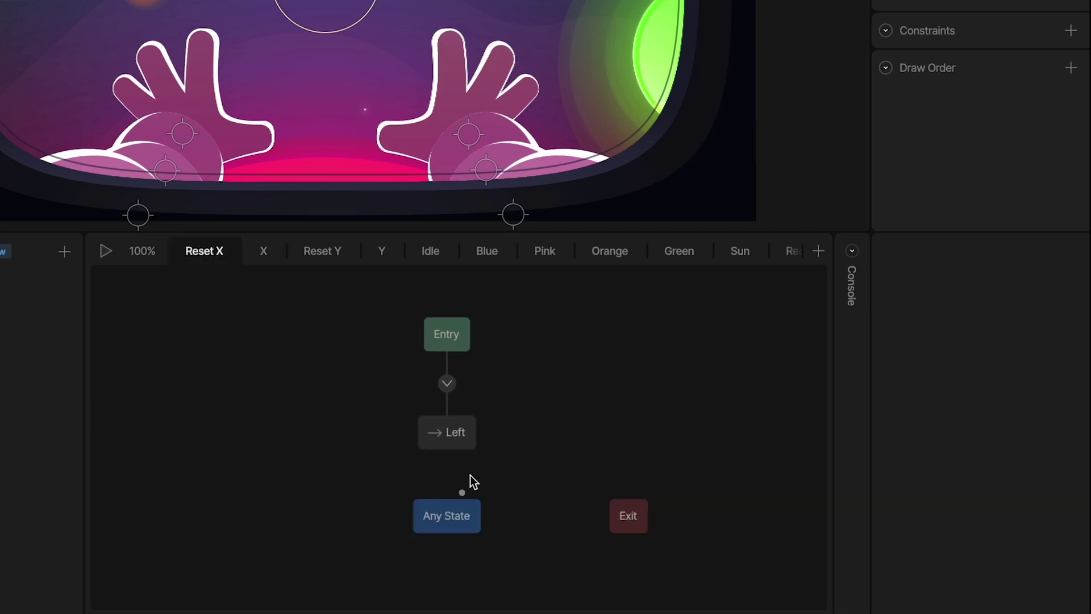
click(460, 446)
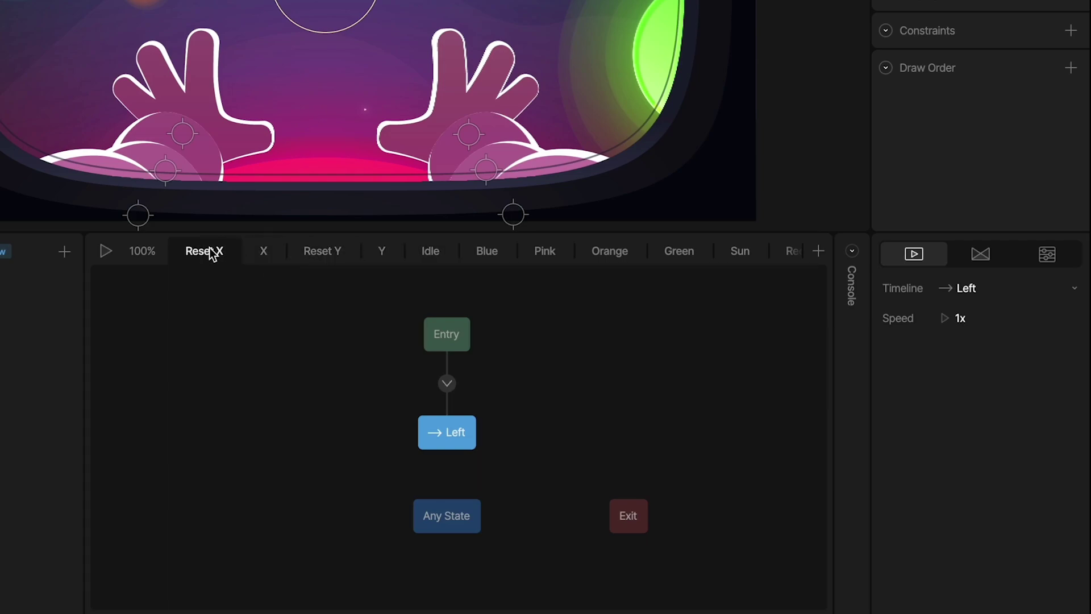
click(274, 253)
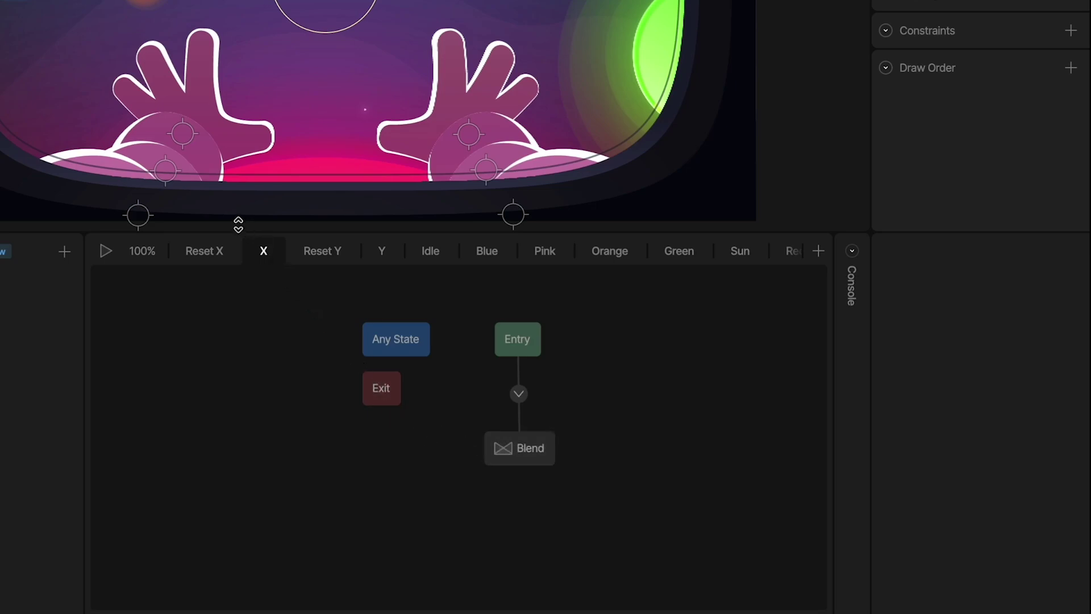
click(220, 253)
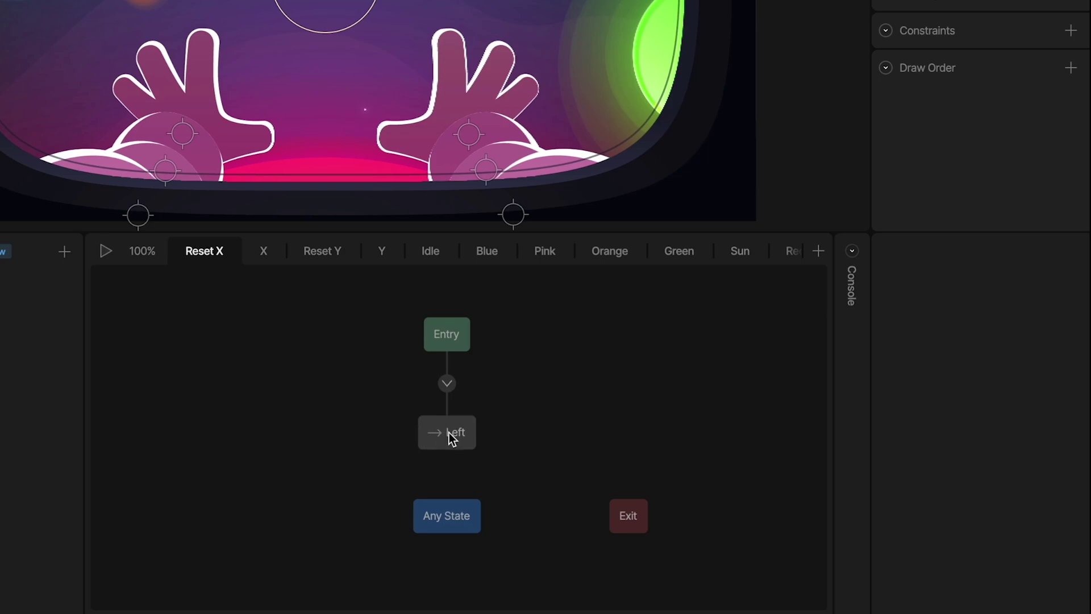
Step: Check the Y Blend mixing Bottom (0) to Top (100) on numY, then the Reset Y layer playing Bottom
click(377, 255)
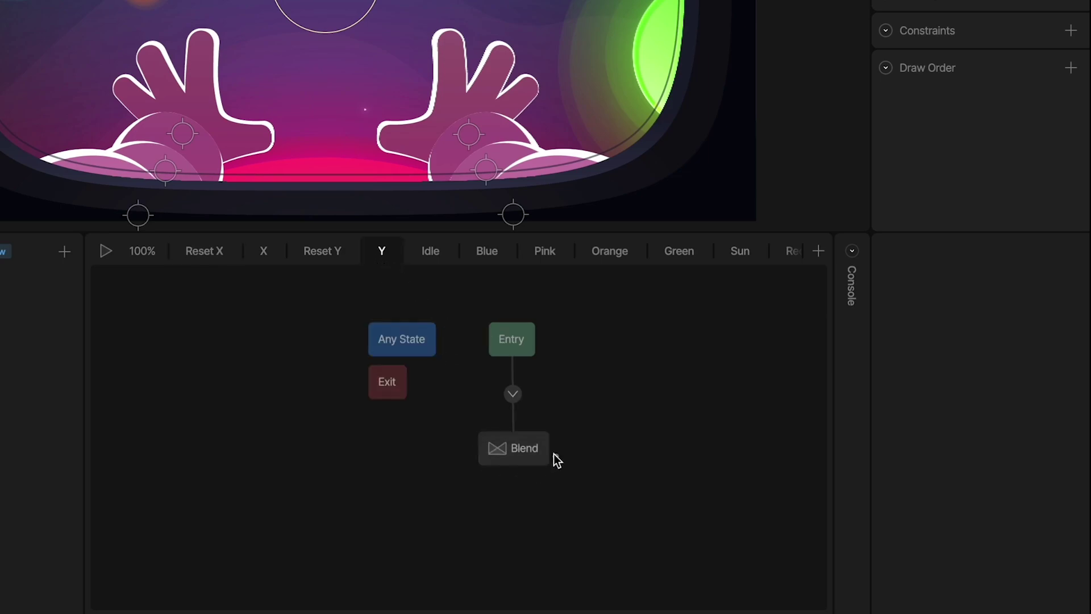
click(523, 457)
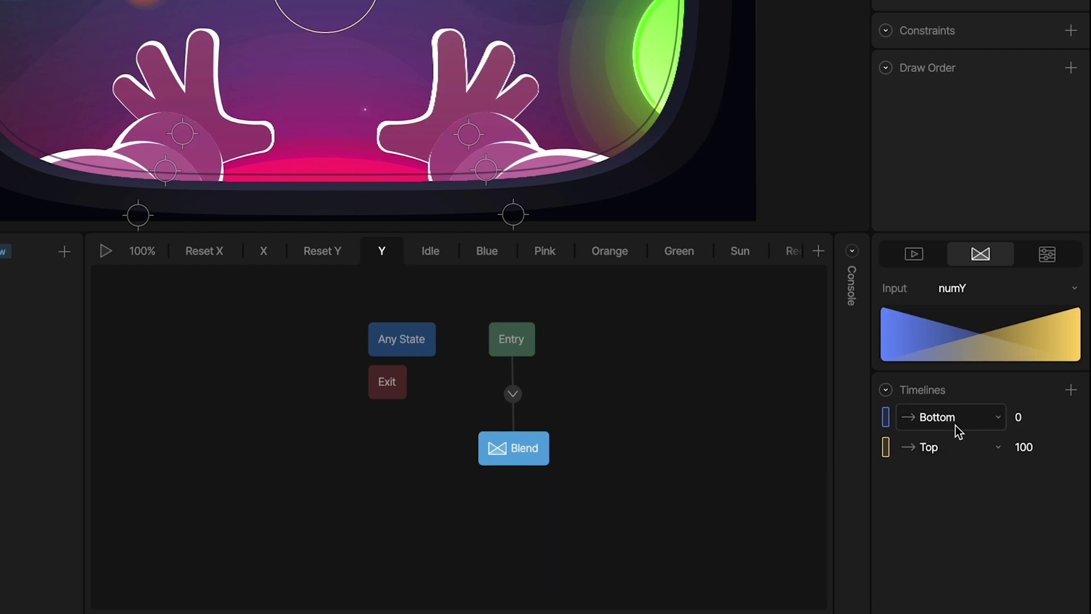
click(326, 254)
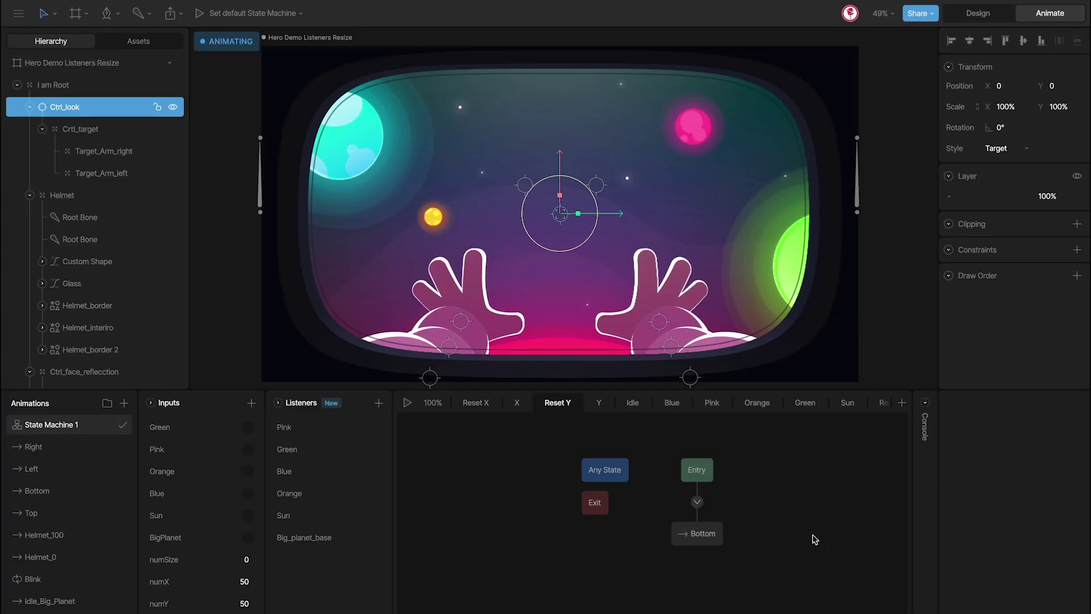
Step: Inspect the looping Idle state and the Crtl_target group's right and left arm targets
click(632, 403)
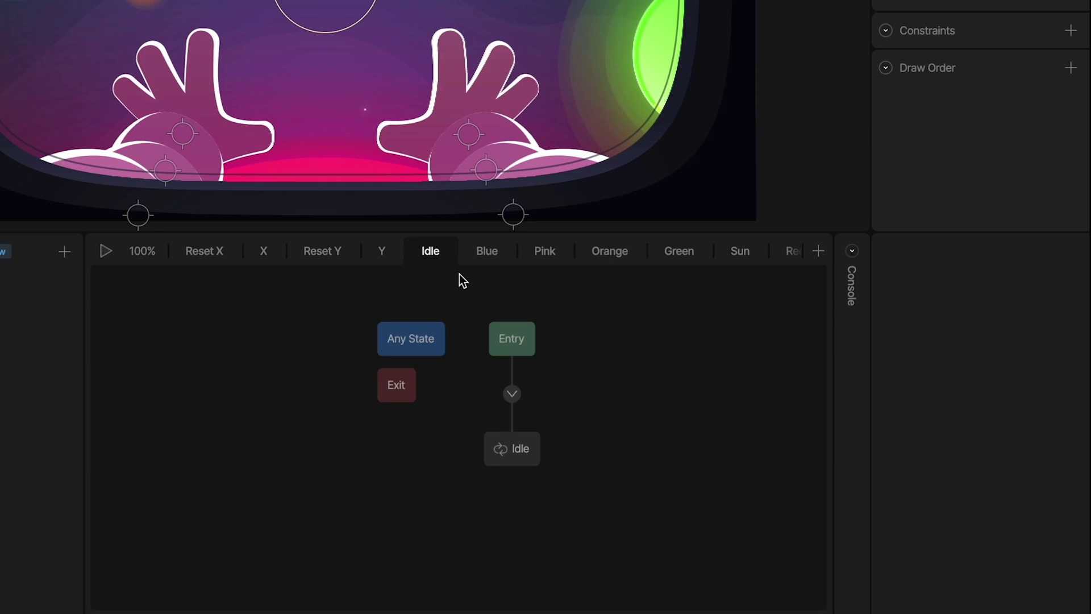
click(520, 459)
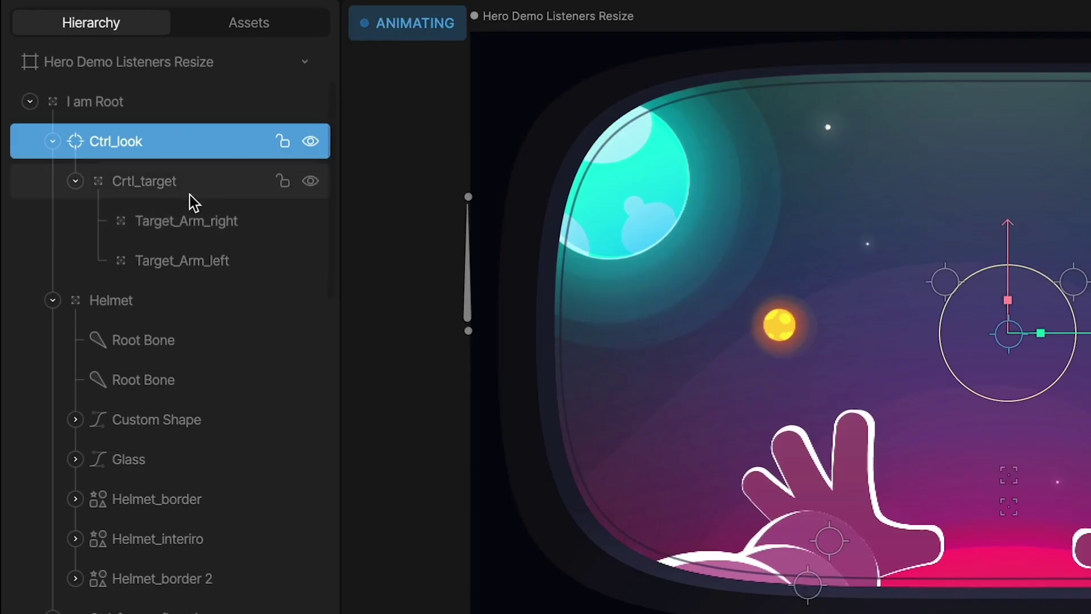
click(100, 133)
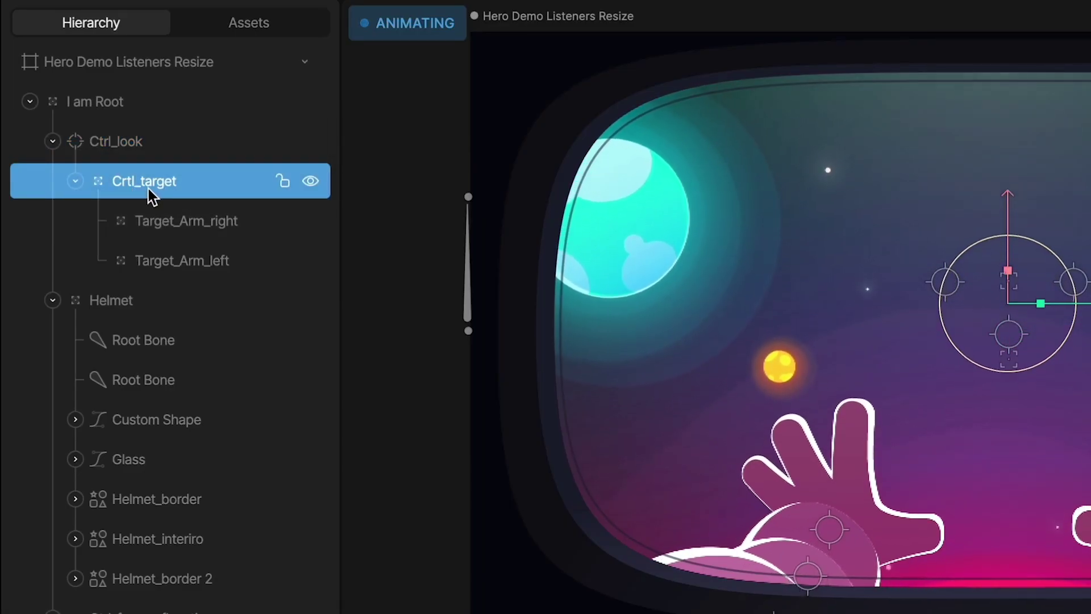
click(183, 233)
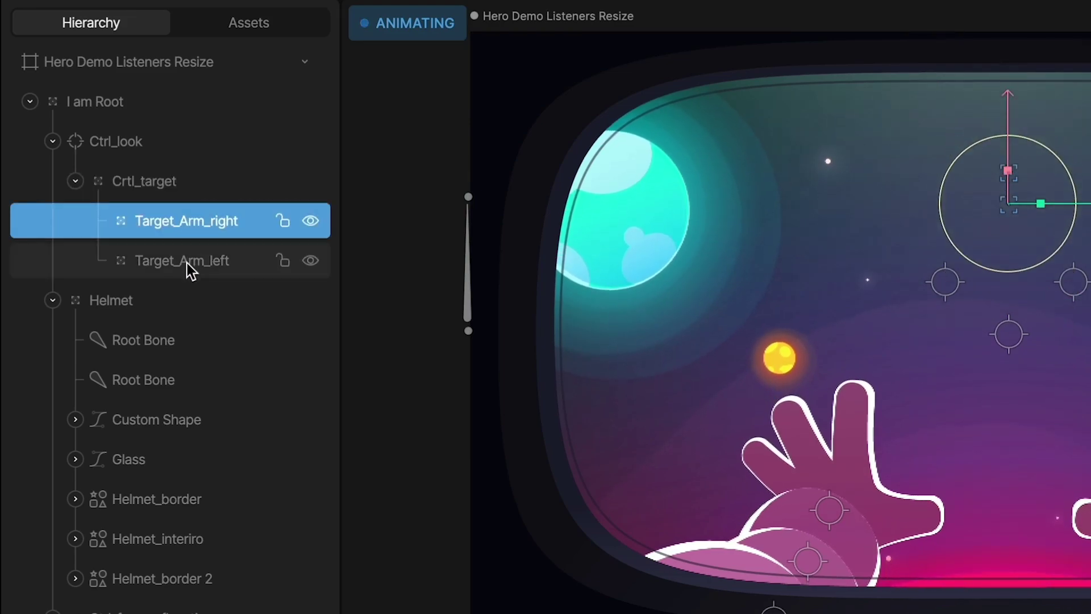
click(187, 263)
click(186, 232)
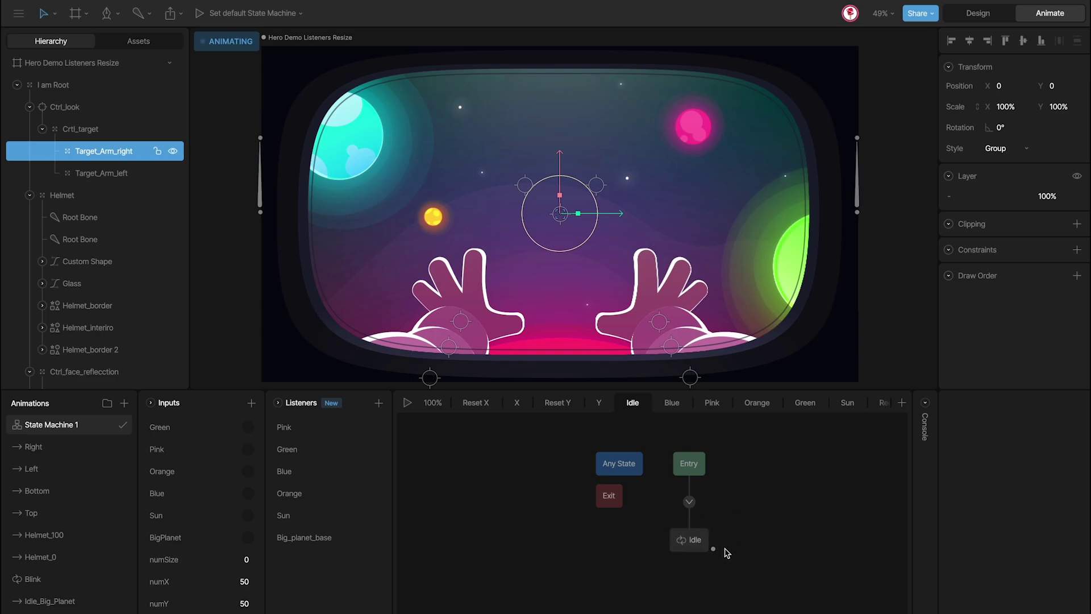
Step: Play, stop, and replay State Machine 1 to watch the idle animation
key(space)
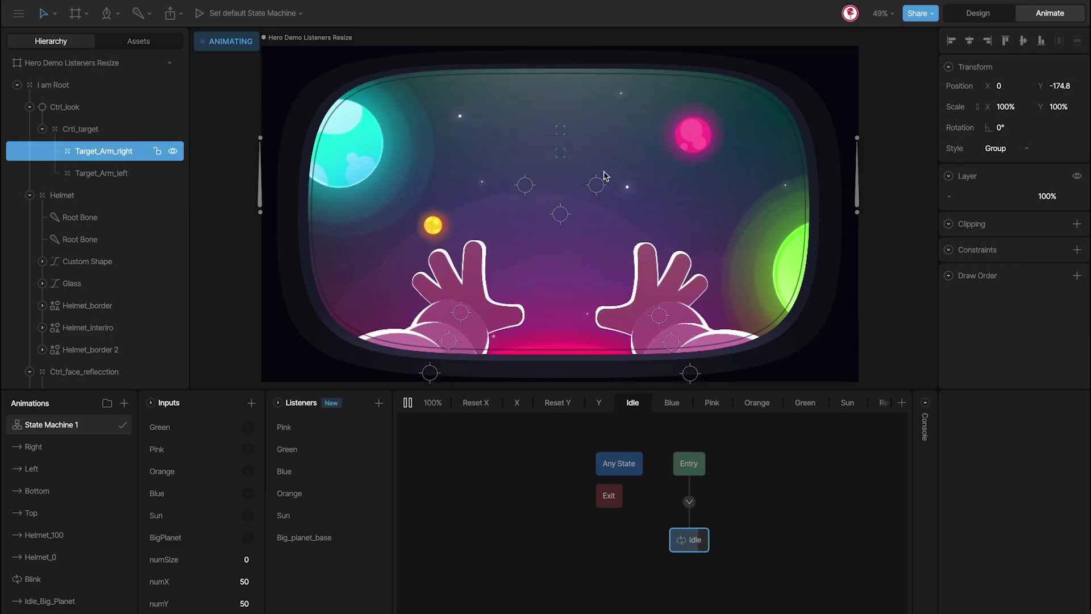
key(space)
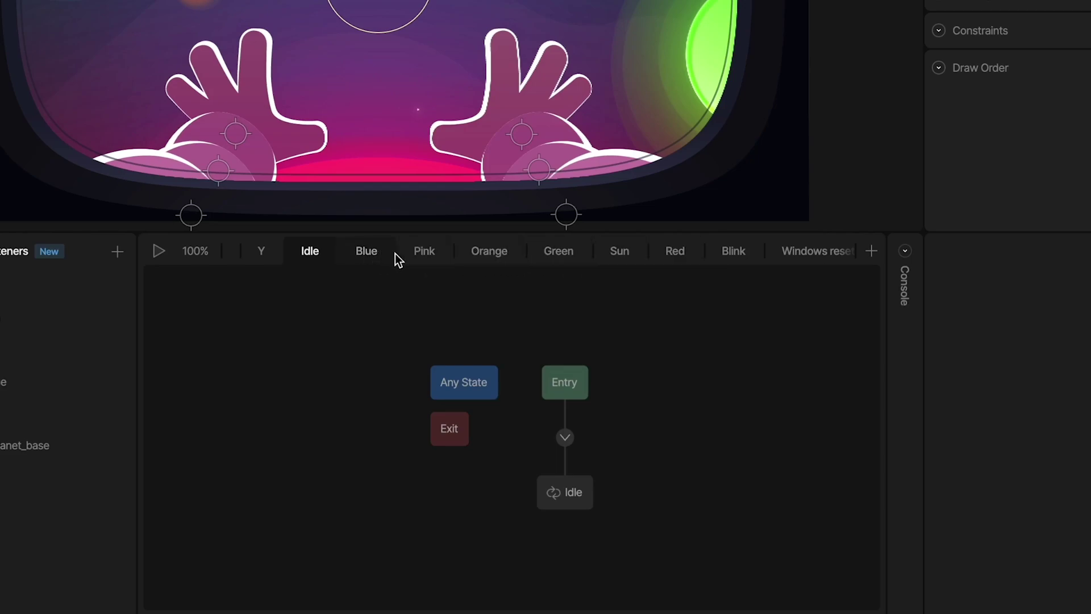
key(space)
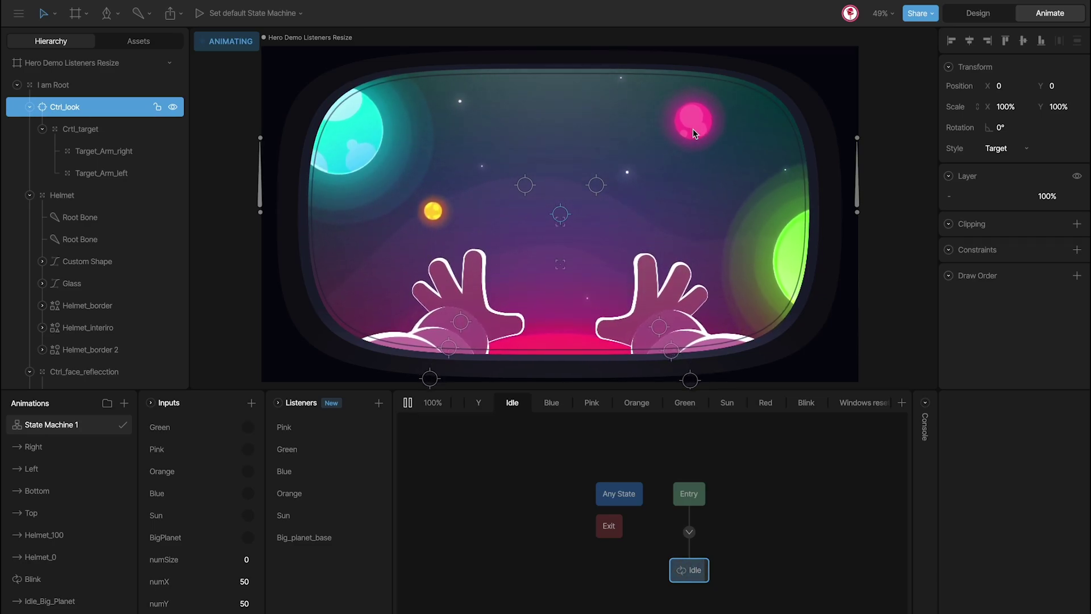
Step: Open the Blue layer and inspect Idle_Blue and Blue_Planet's scale keys
click(551, 402)
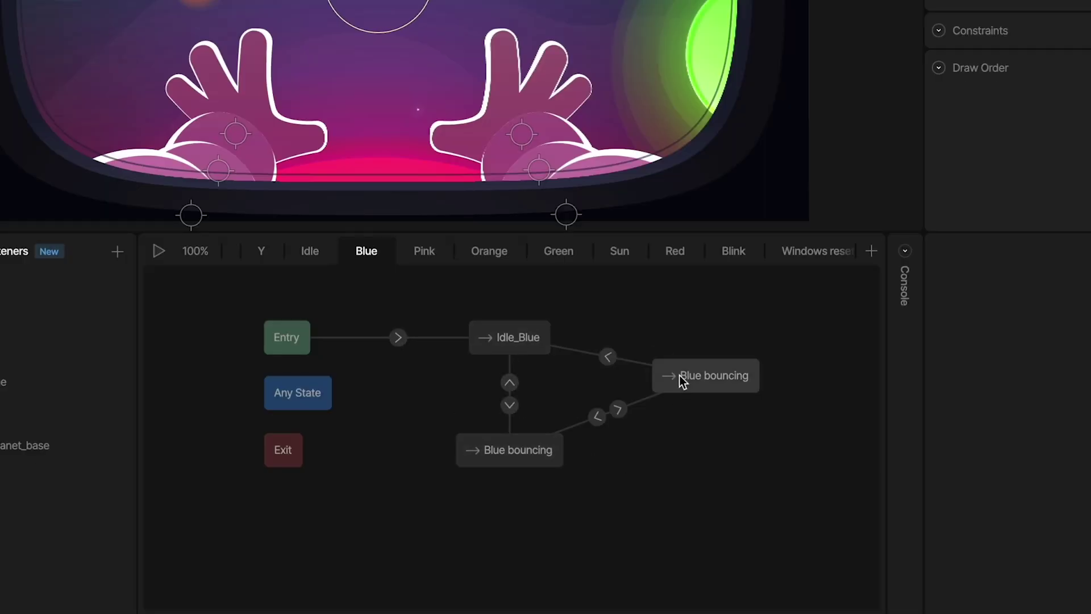
click(524, 342)
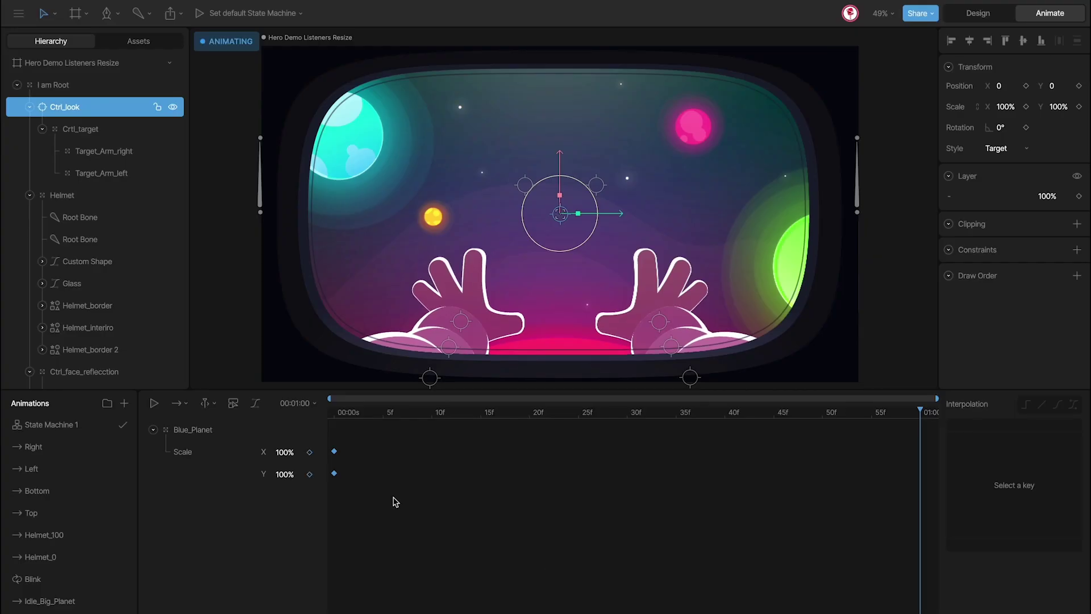
click(214, 430)
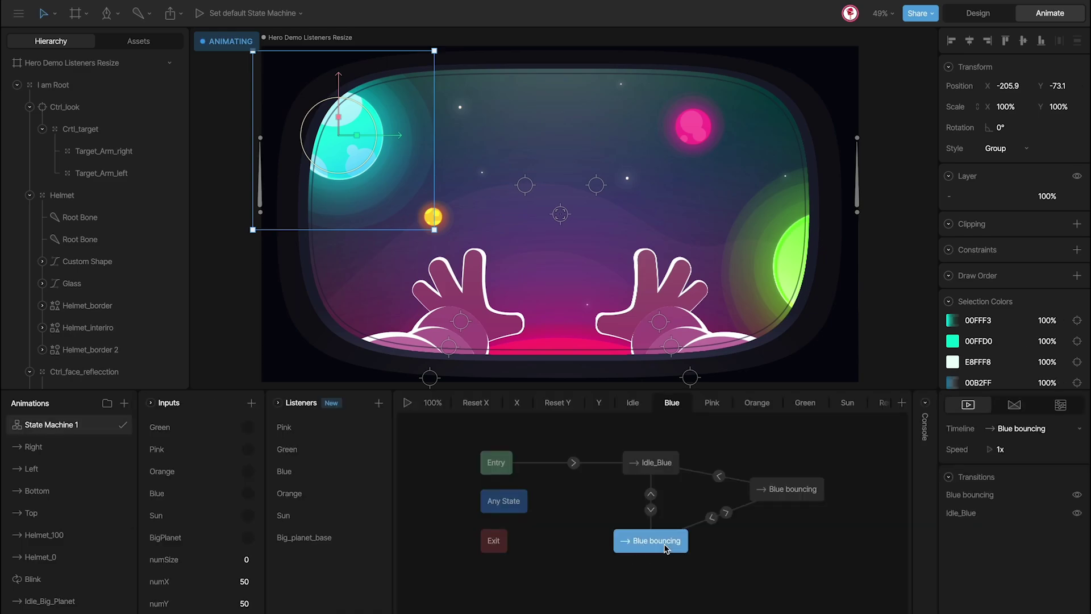
Step: Play the Blue bouncing animation and view both transitions between Idle_Blue and Blue bouncing
double_click(659, 540)
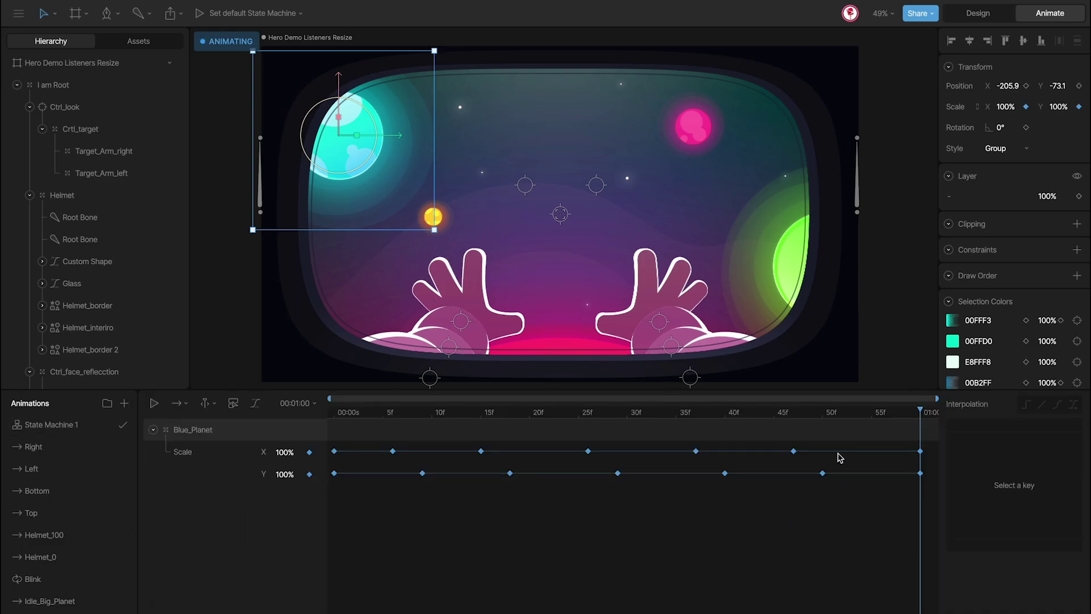
key(space)
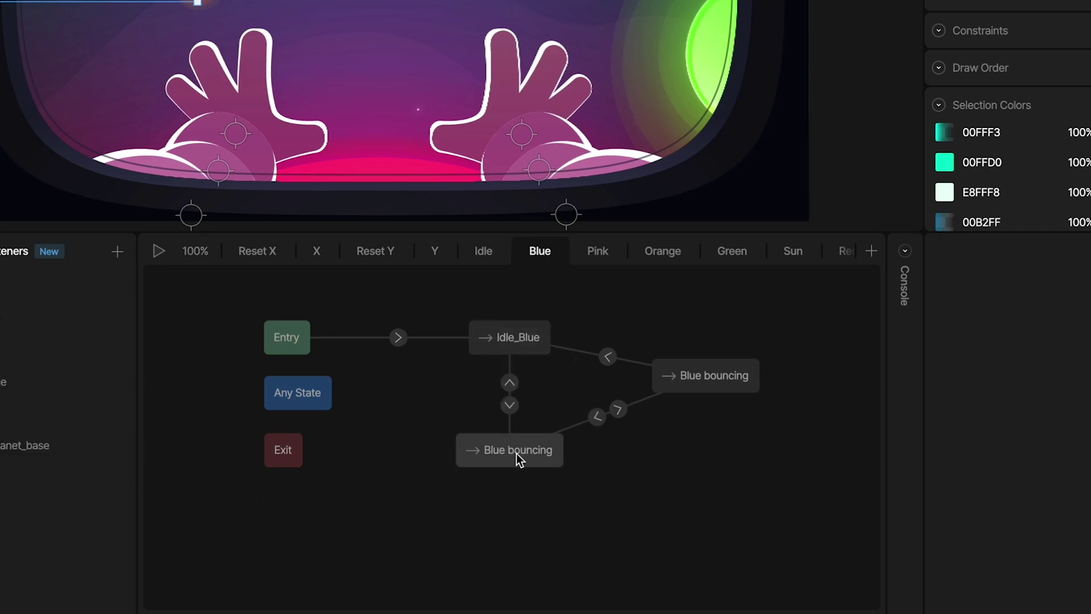
click(510, 406)
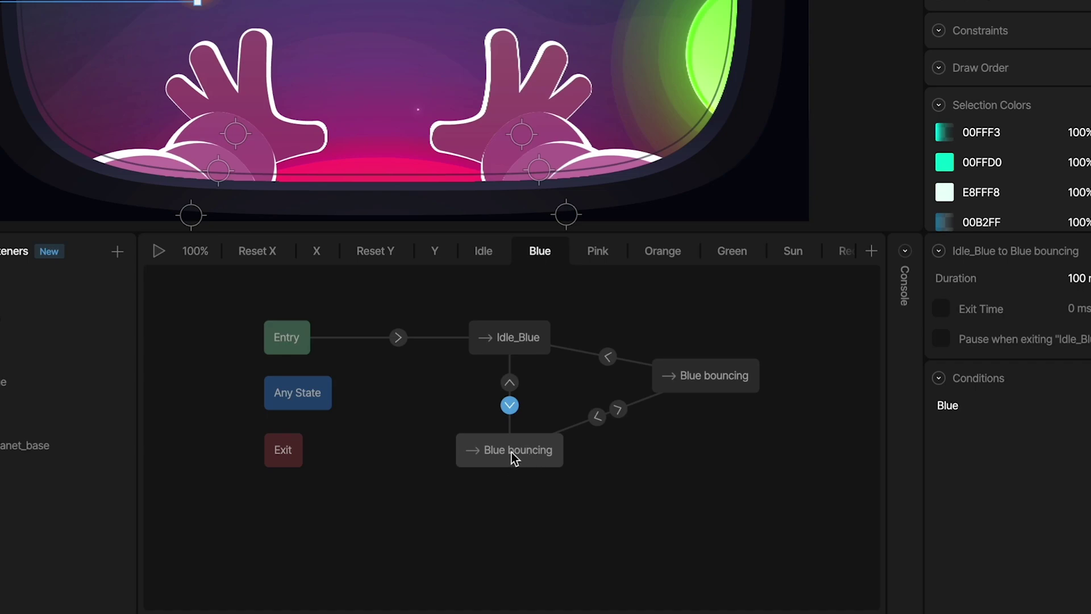
click(509, 383)
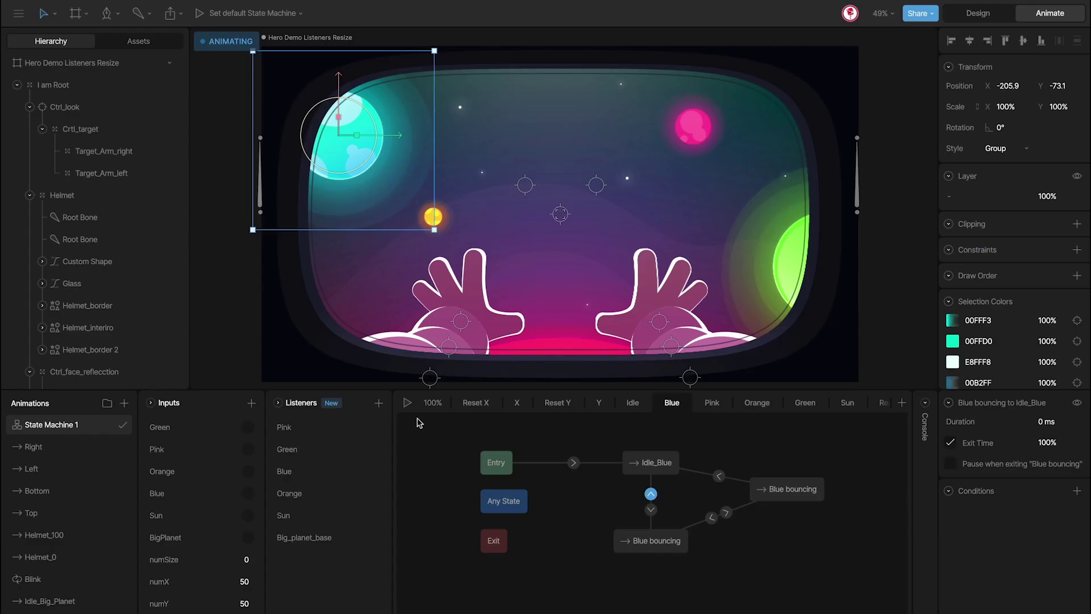
Step: Run the state machine preview and fire the Blue input three times to bounce the planet
click(159, 251)
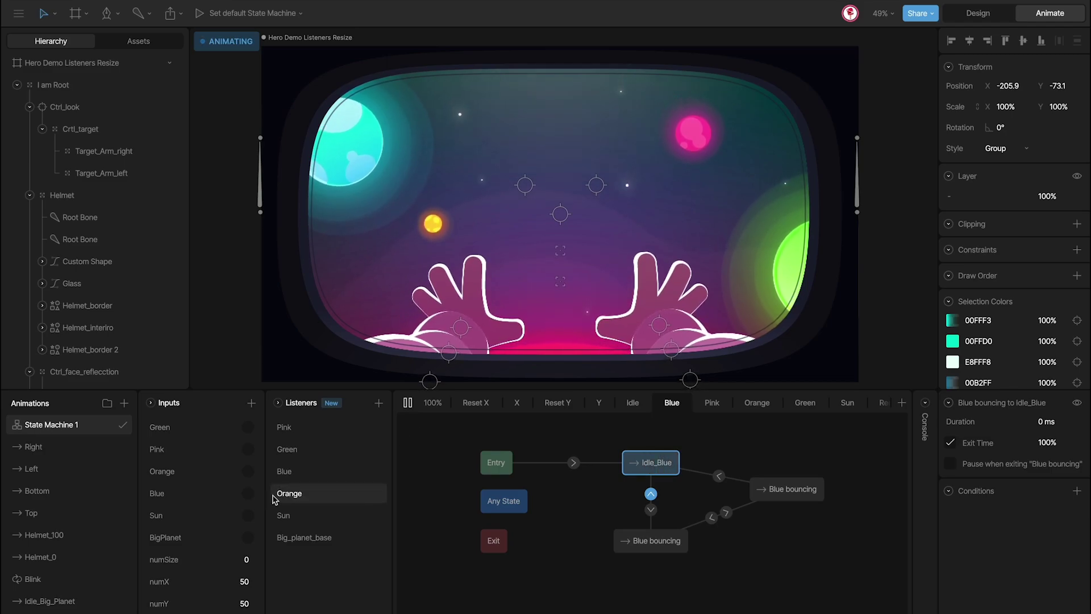
click(247, 494)
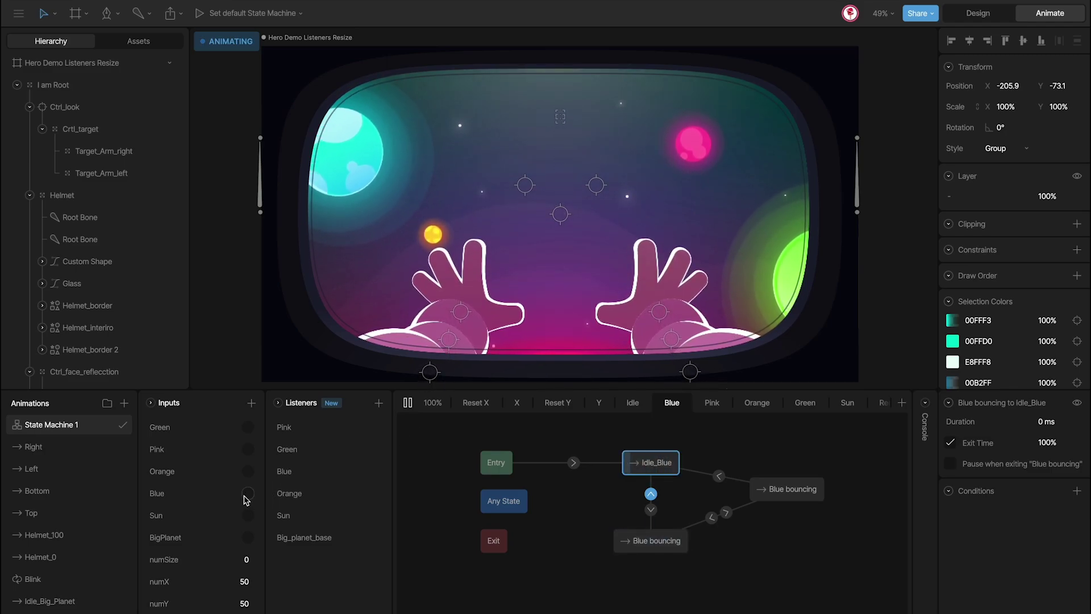
click(246, 494)
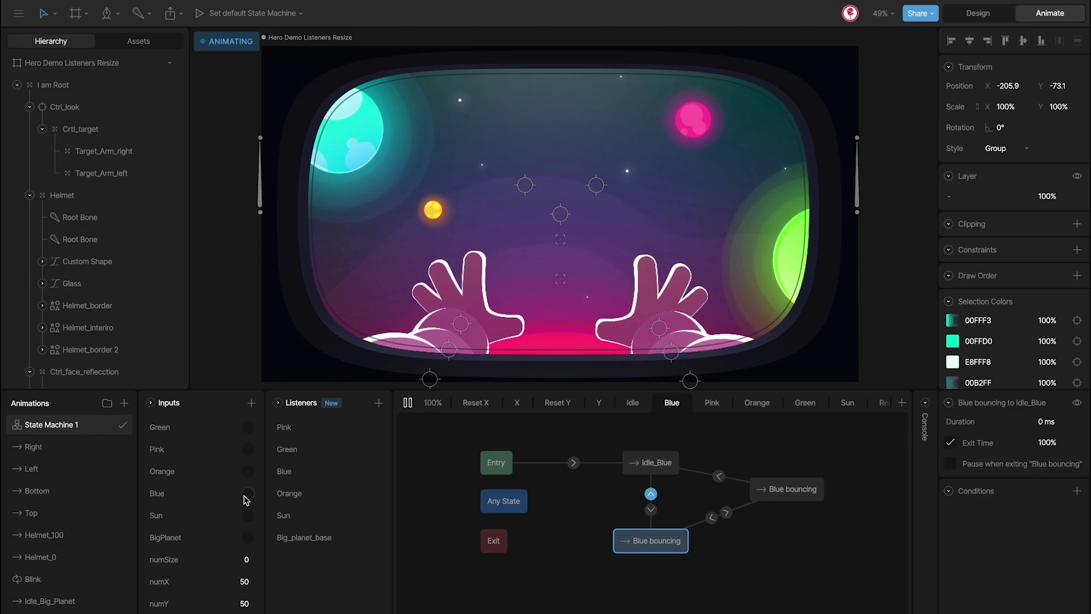
click(247, 494)
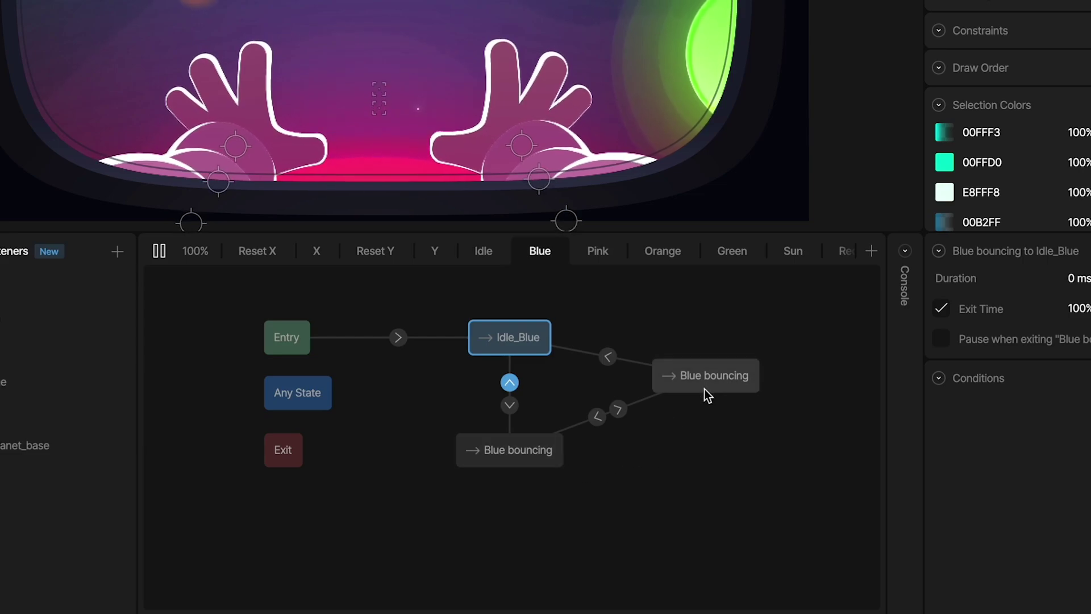
Step: Compare the bouncing transitions and the return to Idle_Blue (0 ms, 100% exit time)
click(596, 418)
click(618, 409)
click(597, 417)
click(617, 409)
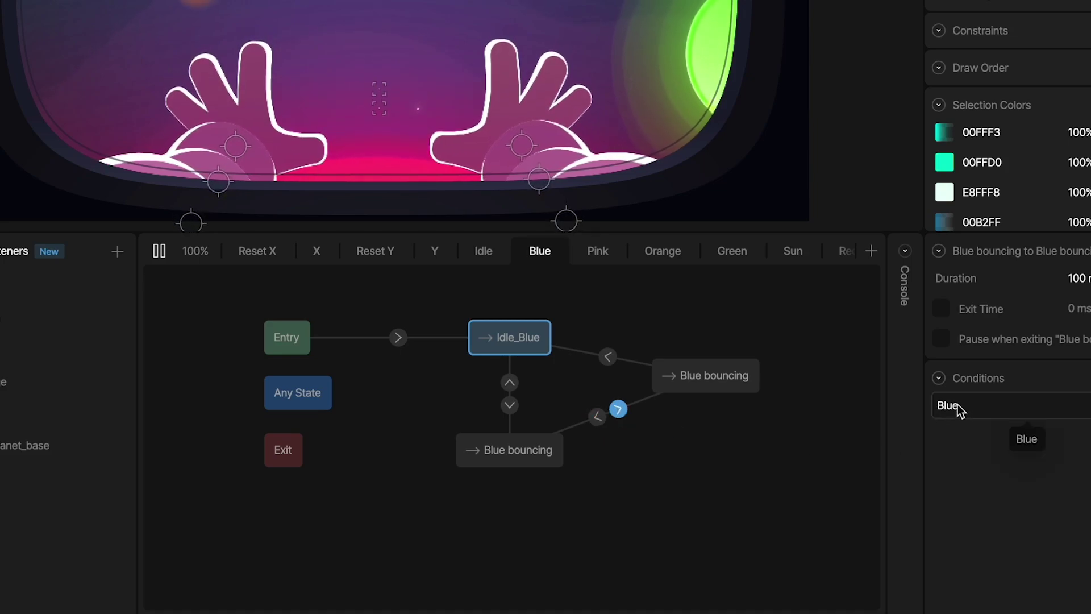
click(607, 356)
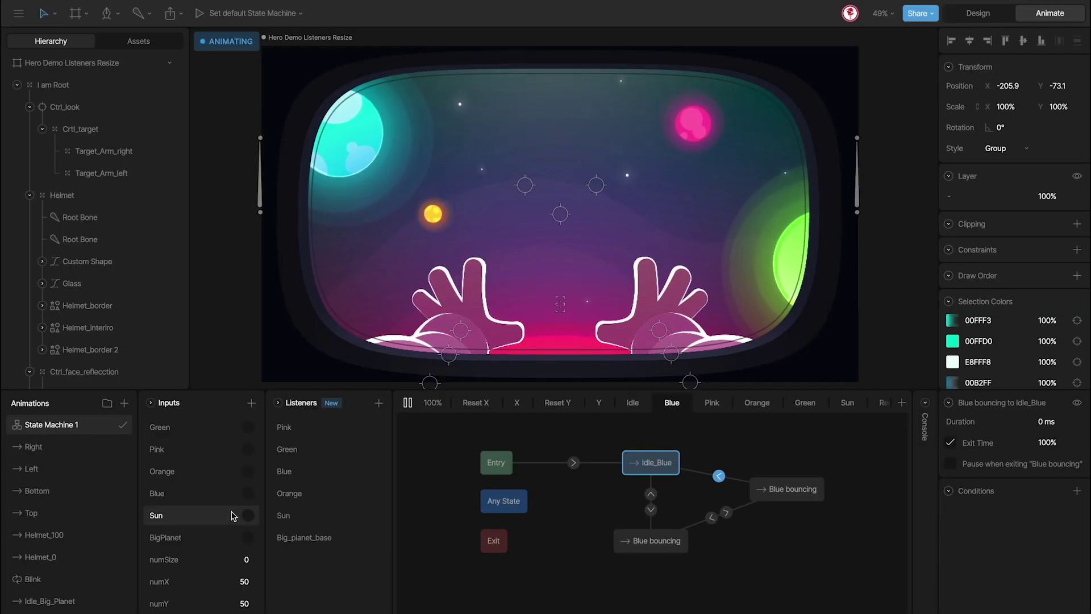
Step: Fire the Blue input four more times to replay the bounce
click(246, 494)
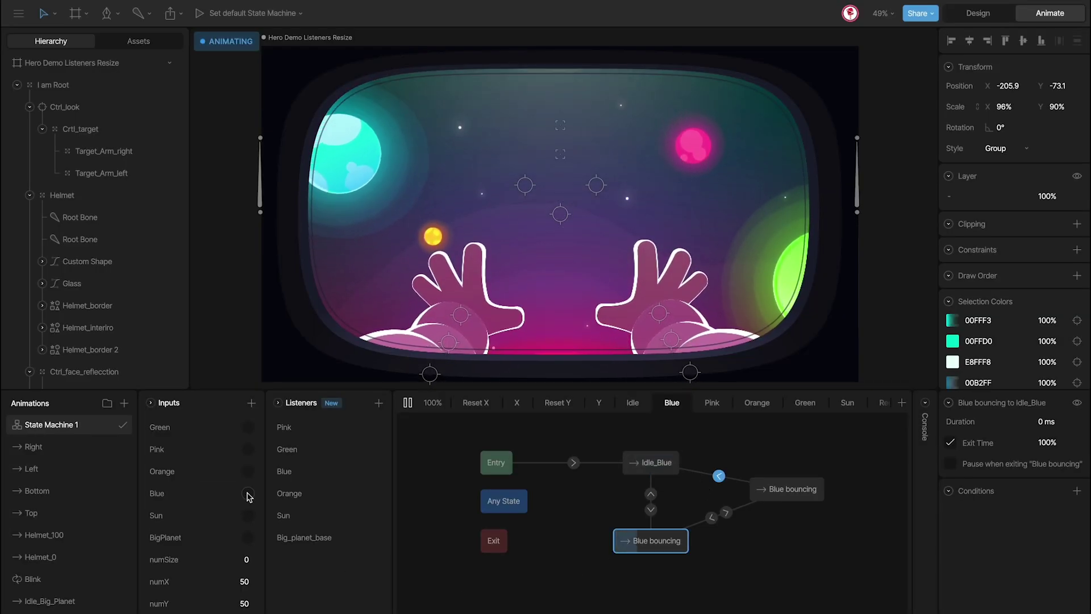
click(247, 494)
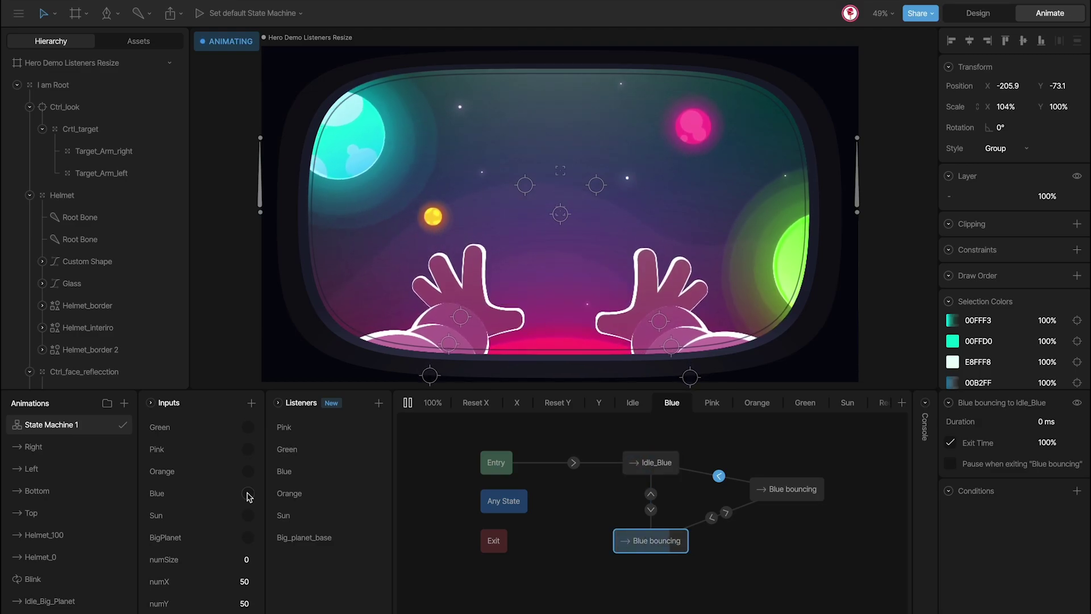
click(248, 495)
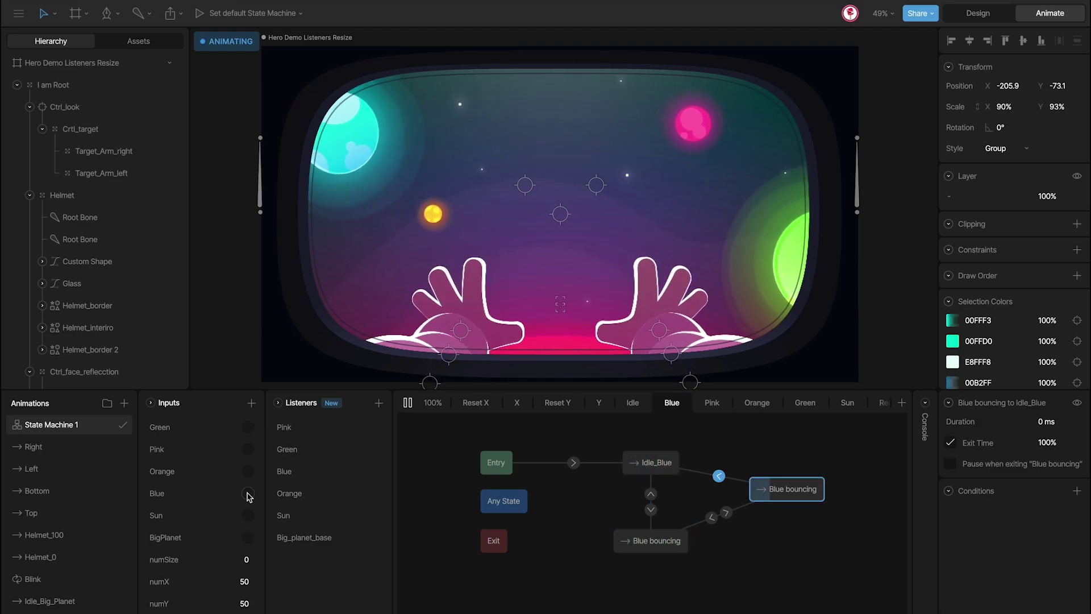
click(247, 494)
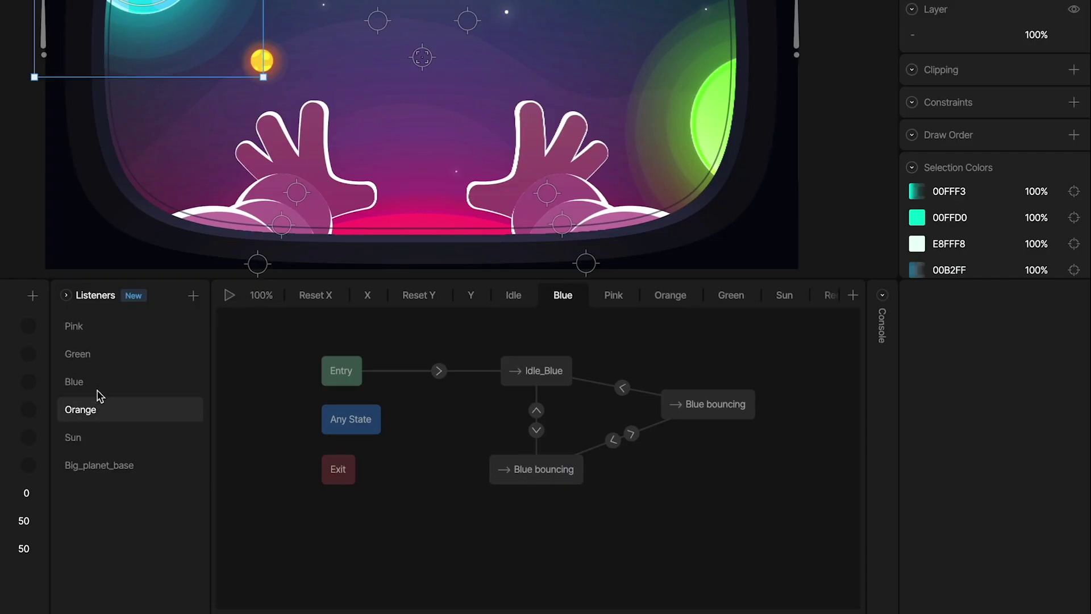
Step: Check that the Blue listener targets the Blue ellipse, then press the blue planet in the running preview
click(94, 383)
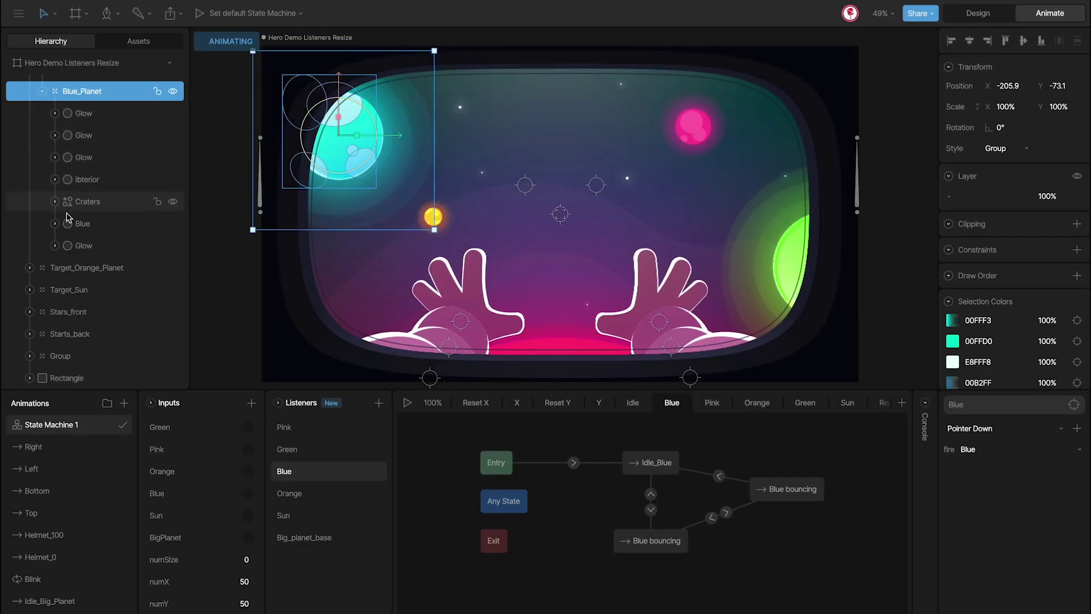
click(83, 226)
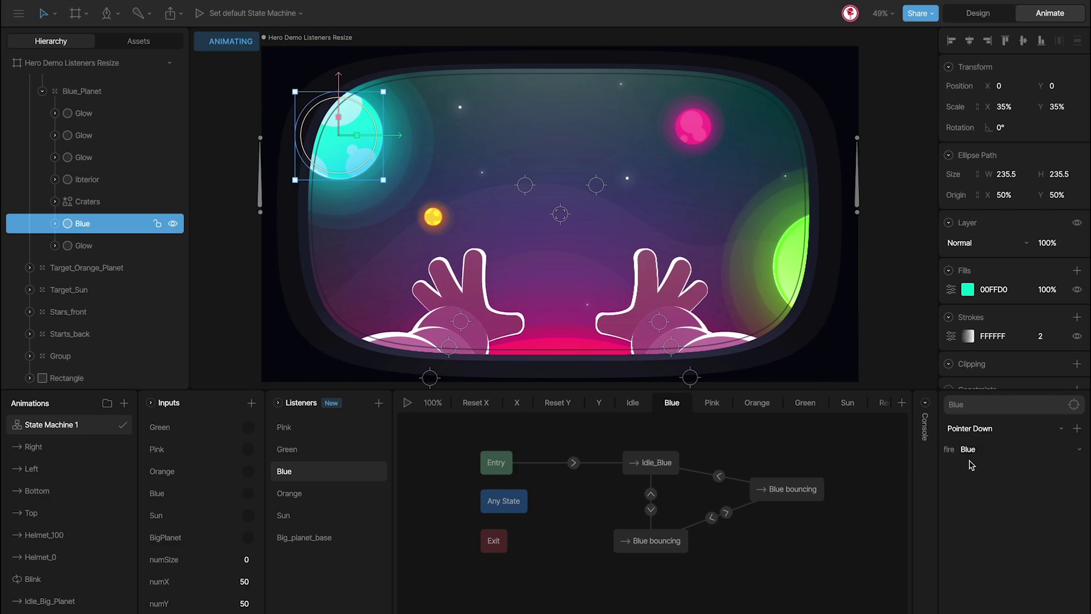
click(408, 402)
click(348, 153)
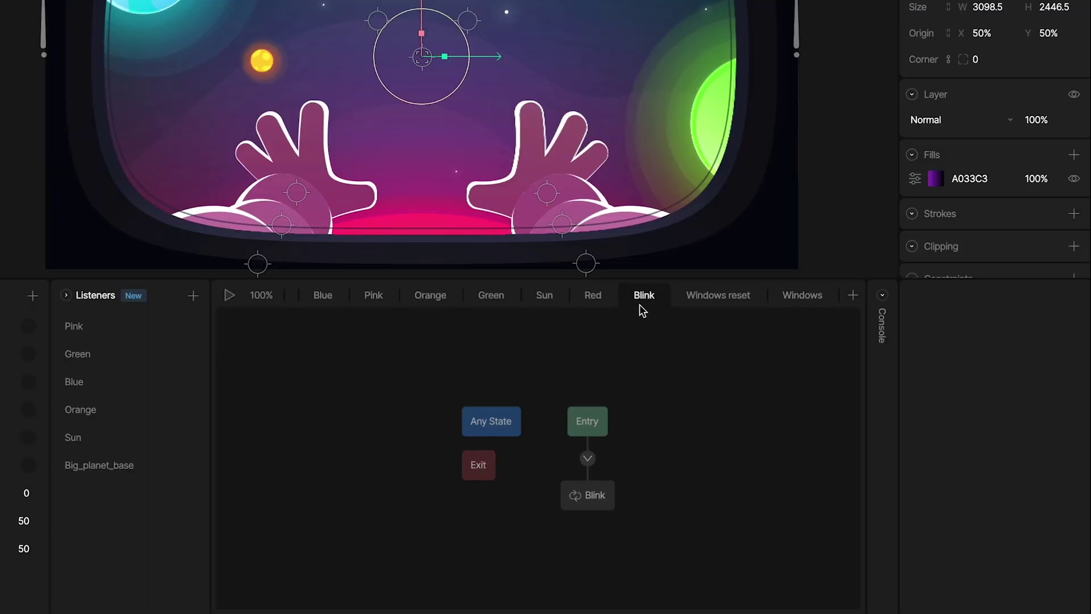
Step: Play the Blink animation, then view the Windows Blend mixing Helmet_0 (0) and Helmet_100 (100) via numSize
double_click(591, 494)
key(space)
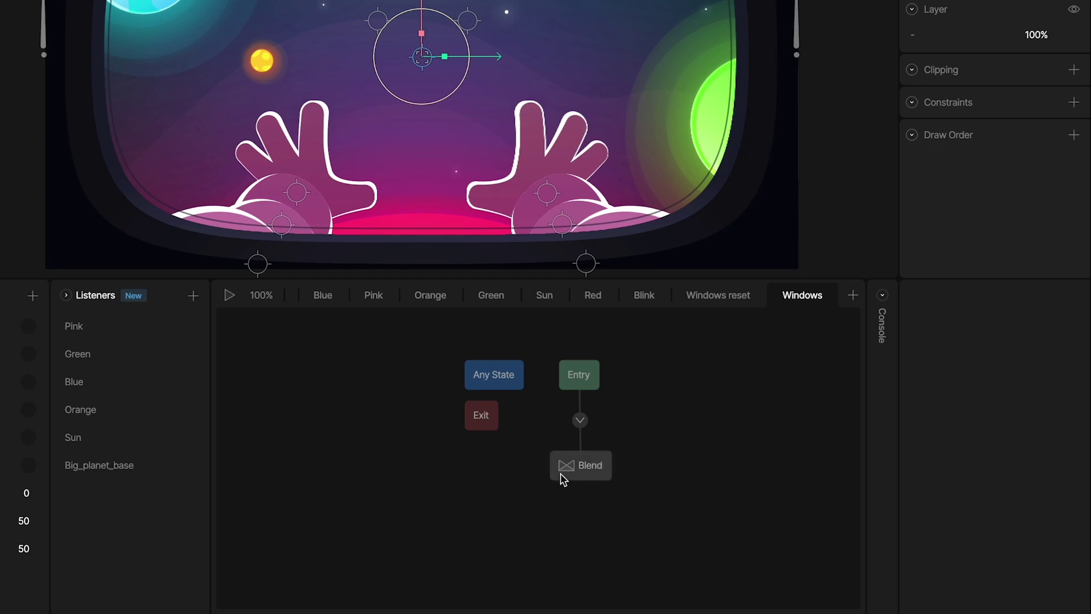
click(586, 475)
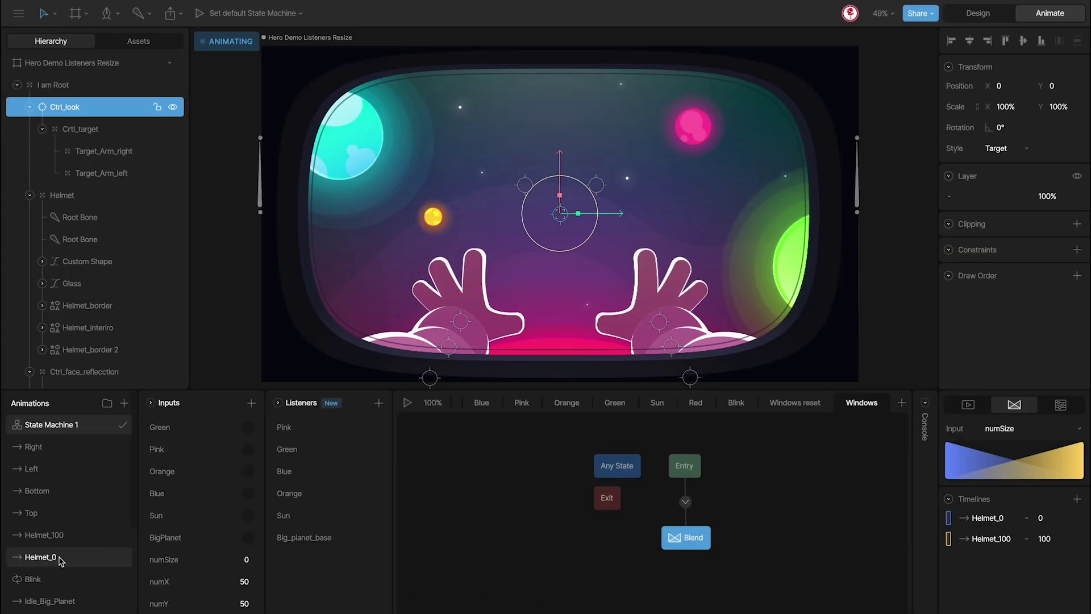
Step: Preview Helmet_0 and Helmet_100, then drag numSize in State Machine 1 to -16.4
click(57, 558)
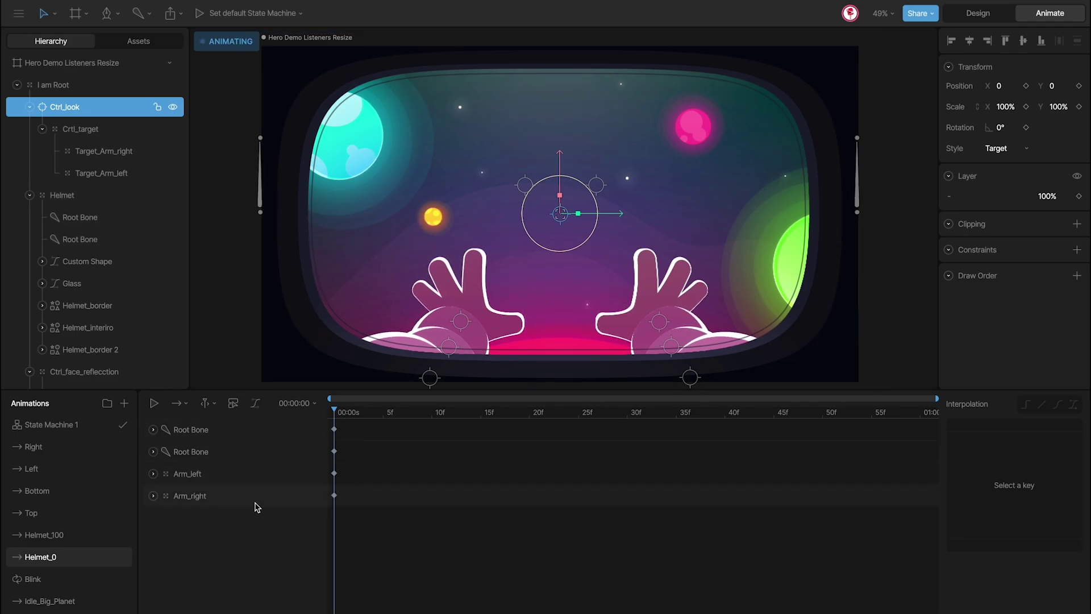
click(63, 540)
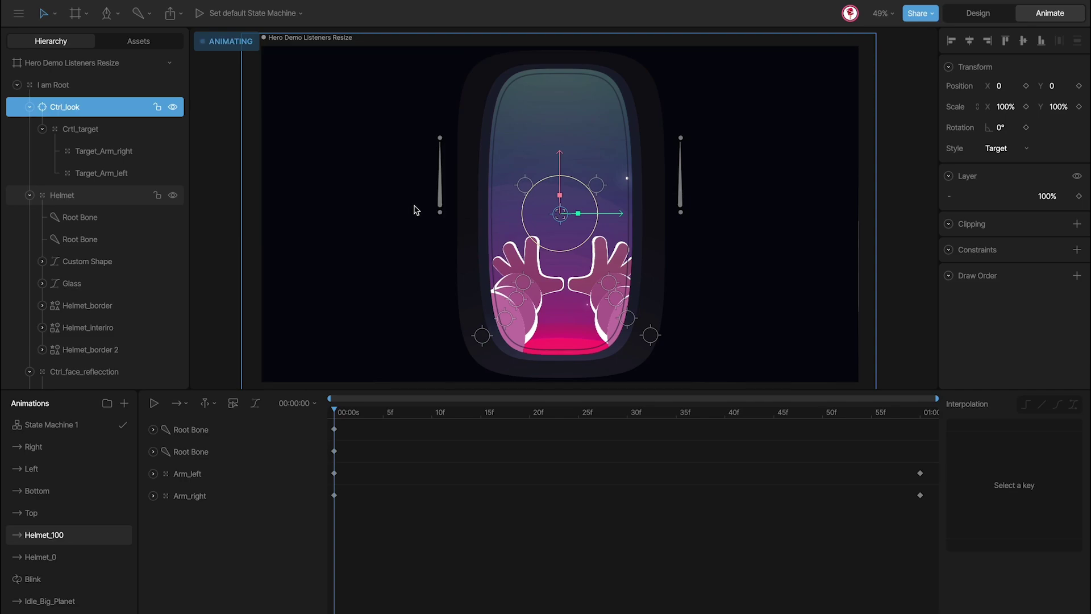
click(51, 425)
drag(236, 559, 212, 576)
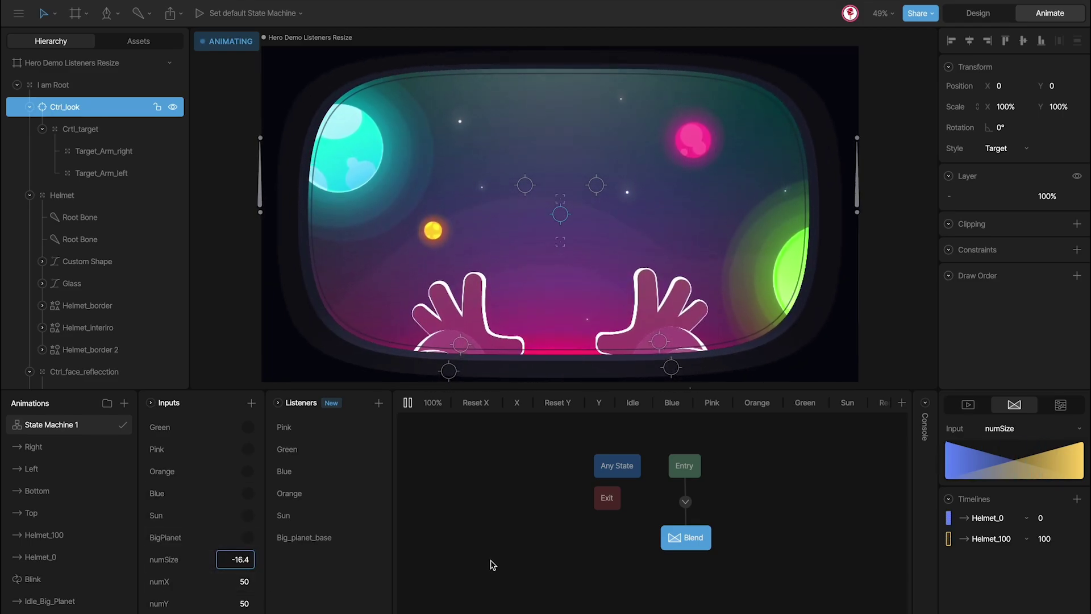